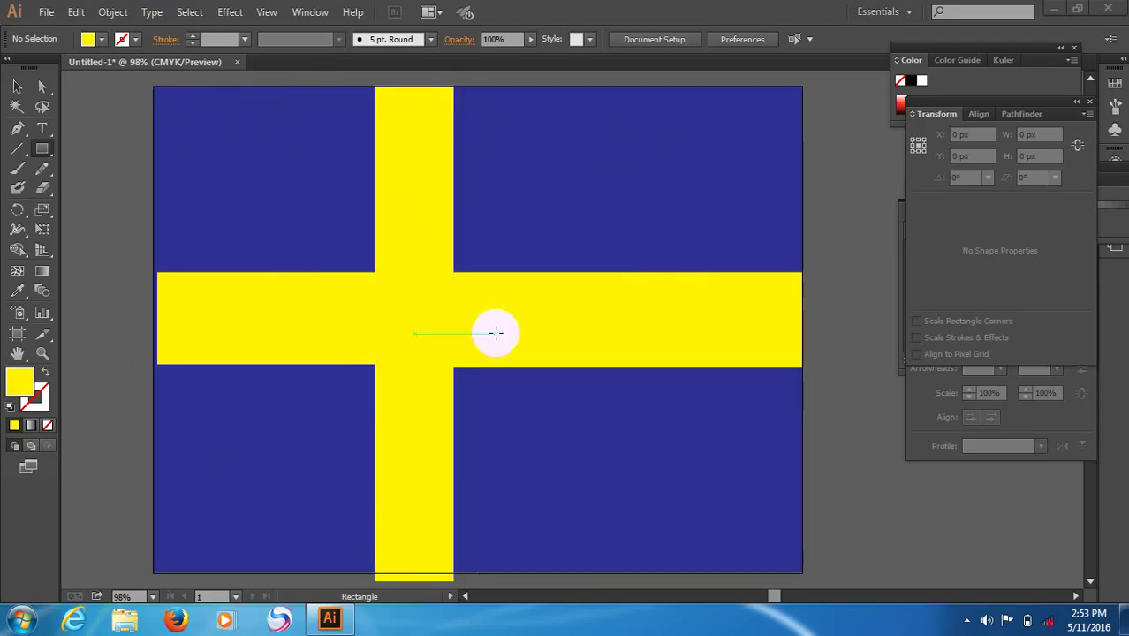
- Close the finished flag document without saving and create a new 800 × 600 px document, Untitled-2
left_click(237, 62)
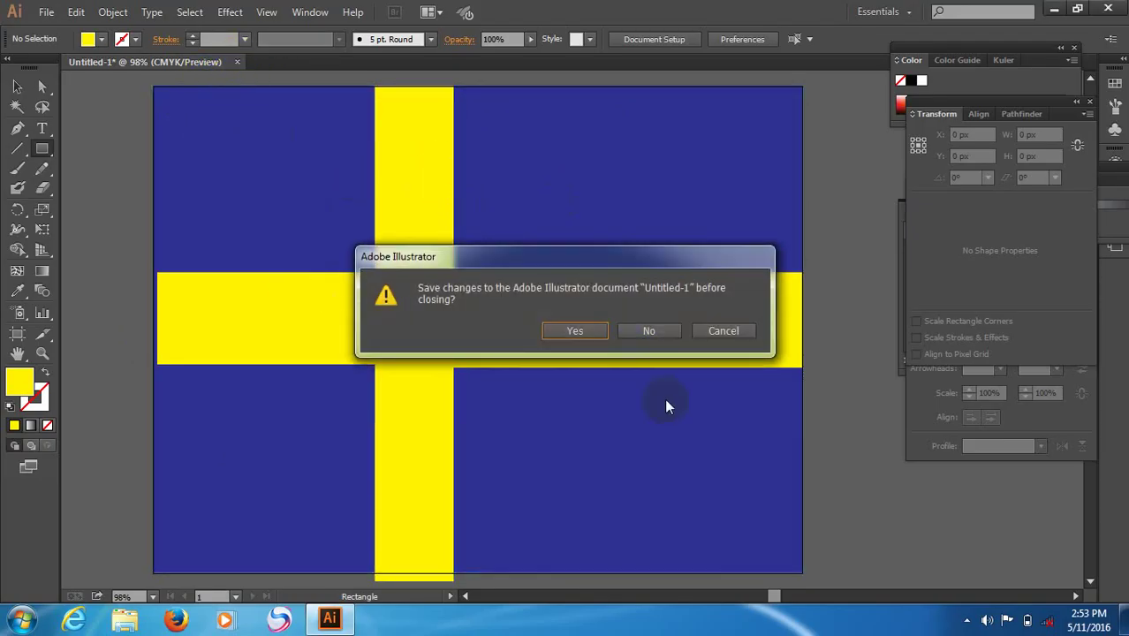
left_click(657, 332)
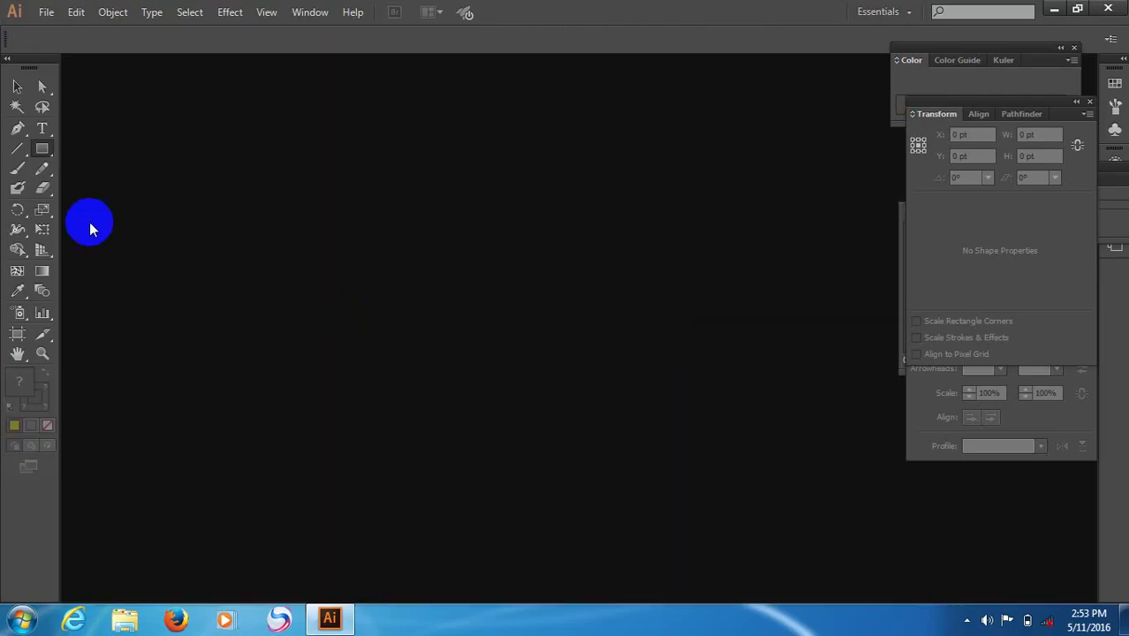
left_click(46, 12)
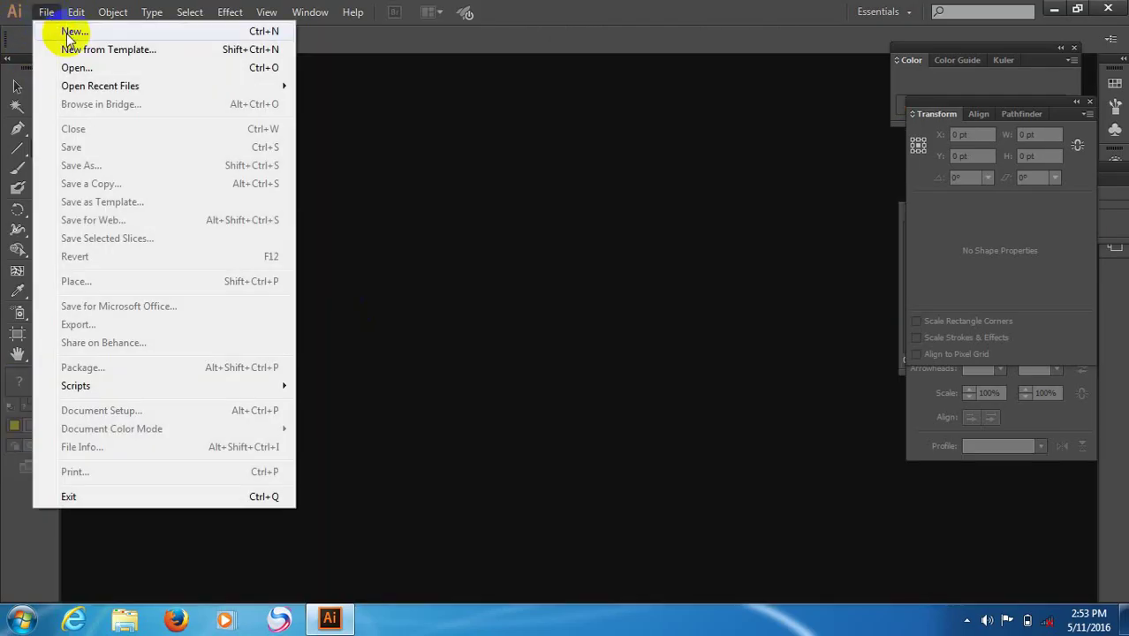
left_click(71, 33)
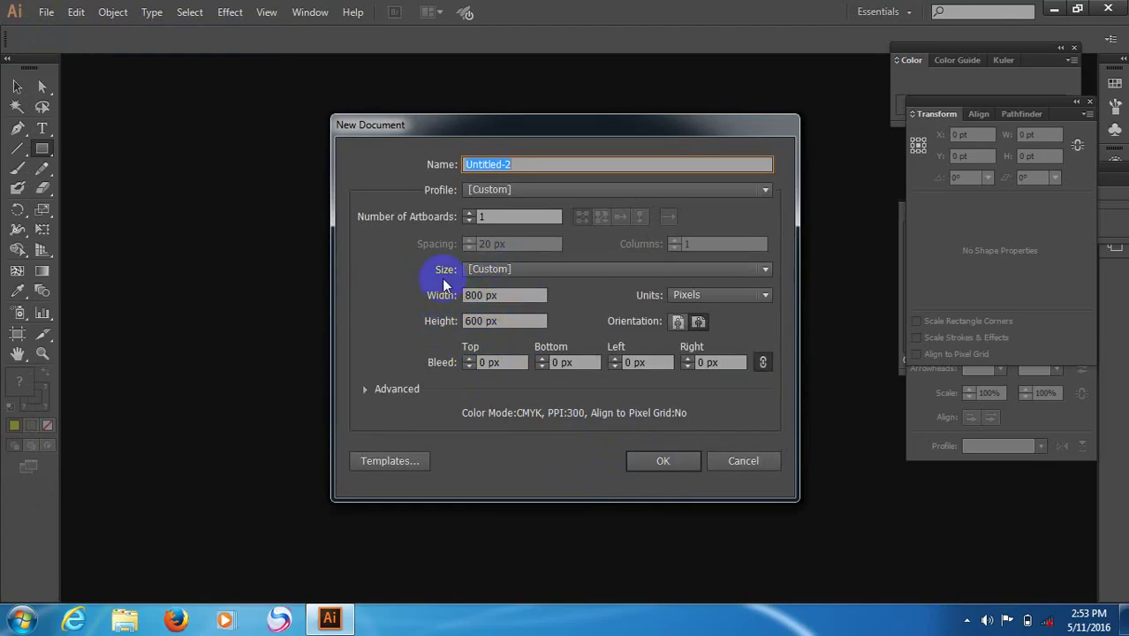
left_click(668, 458)
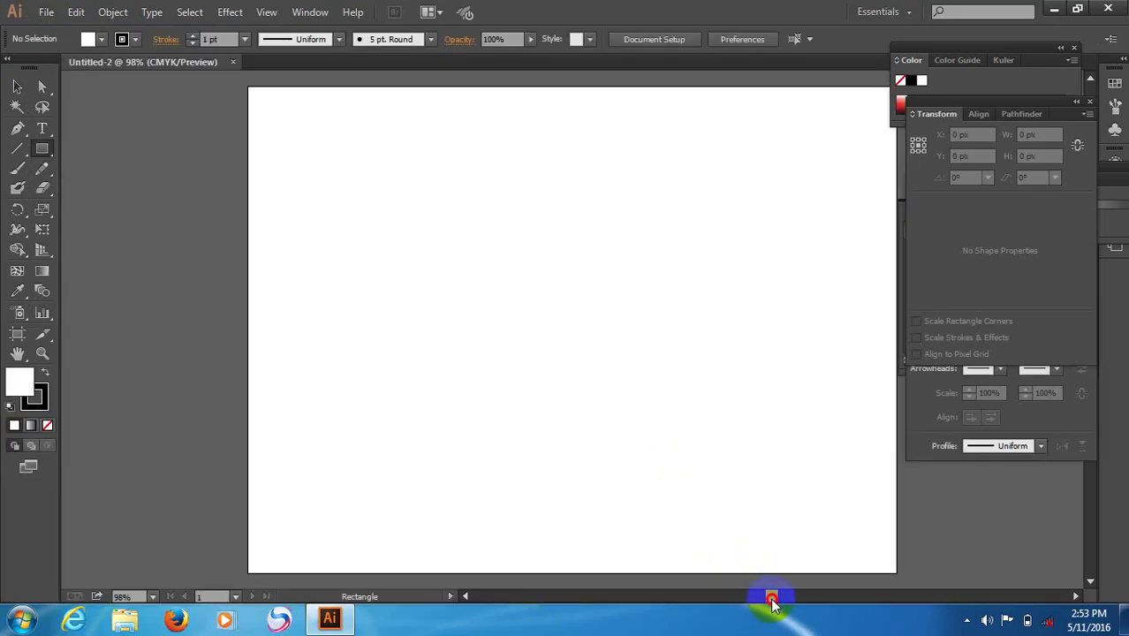
- Set no stroke and a CMYK Blue fill, then draw a rectangle covering the entire artboard
left_click_drag(771, 601, 774, 595)
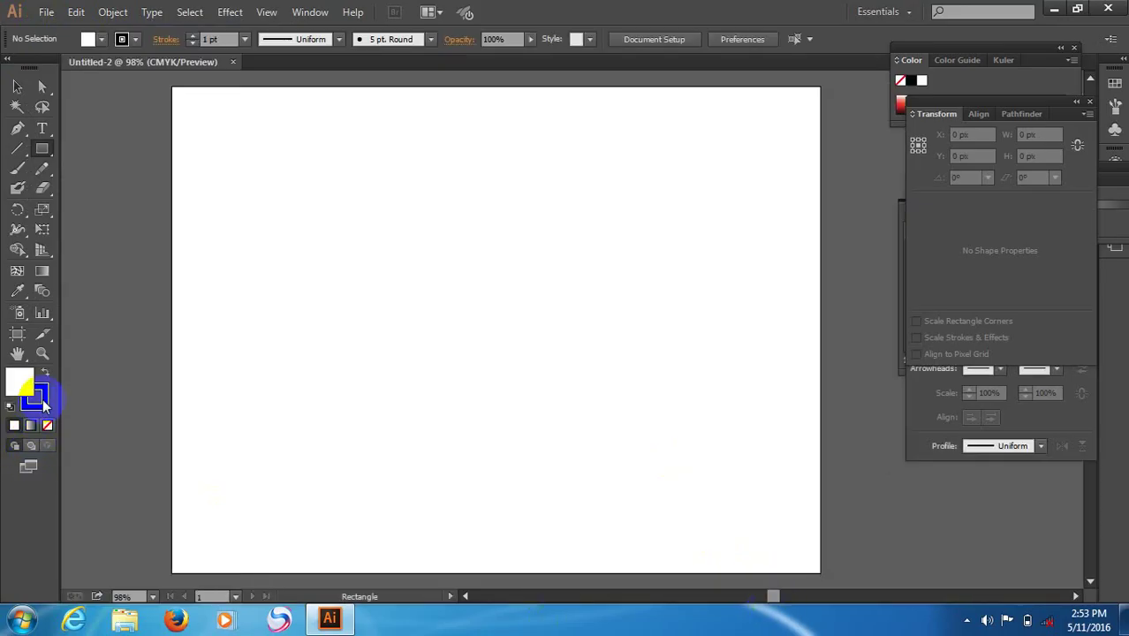
left_click(43, 402)
left_click(47, 426)
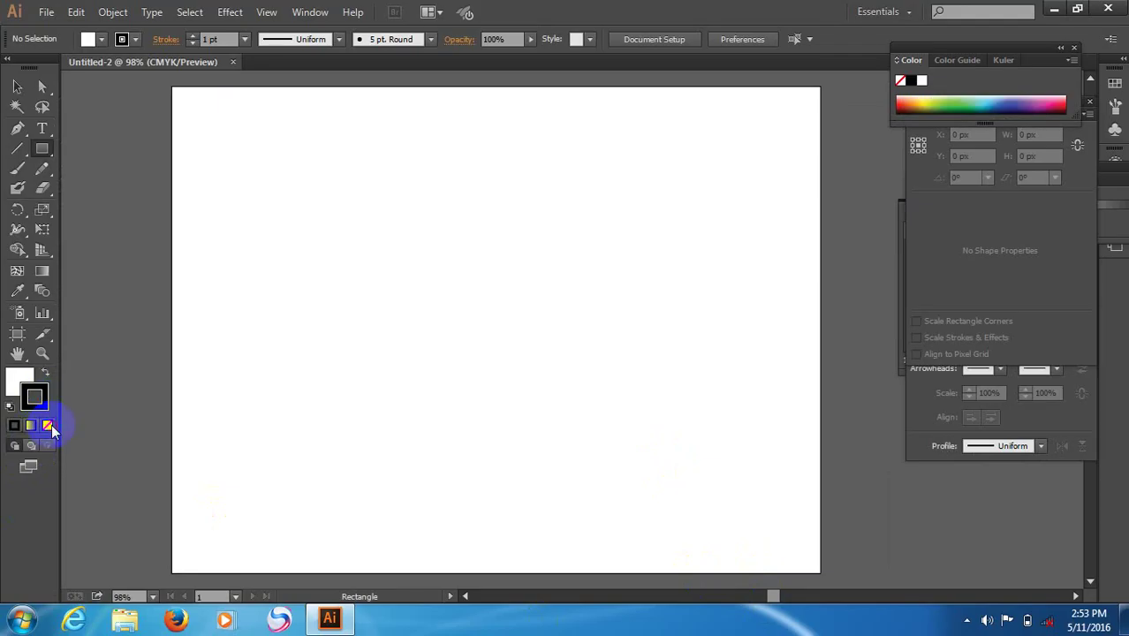
left_click(22, 387)
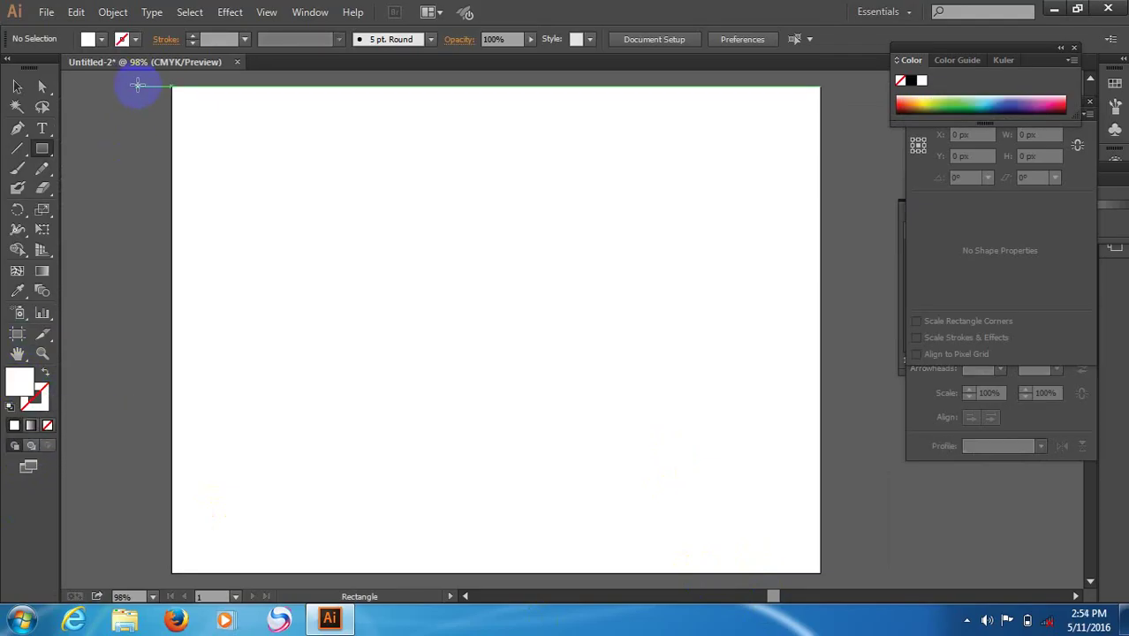
left_click(97, 40)
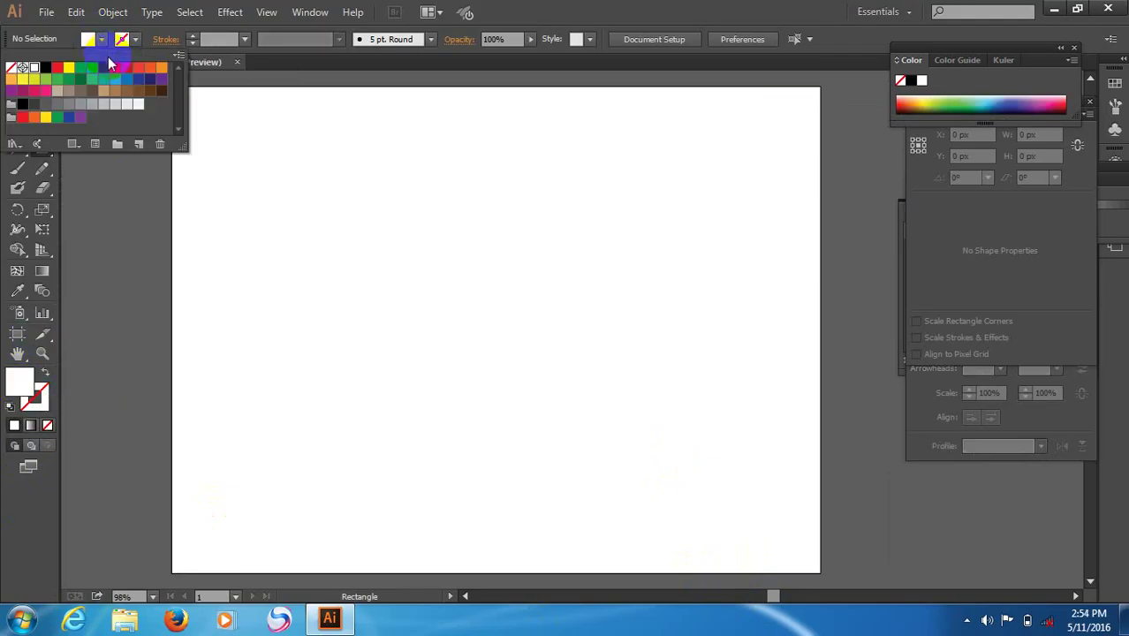
left_click(104, 68)
left_click(122, 237)
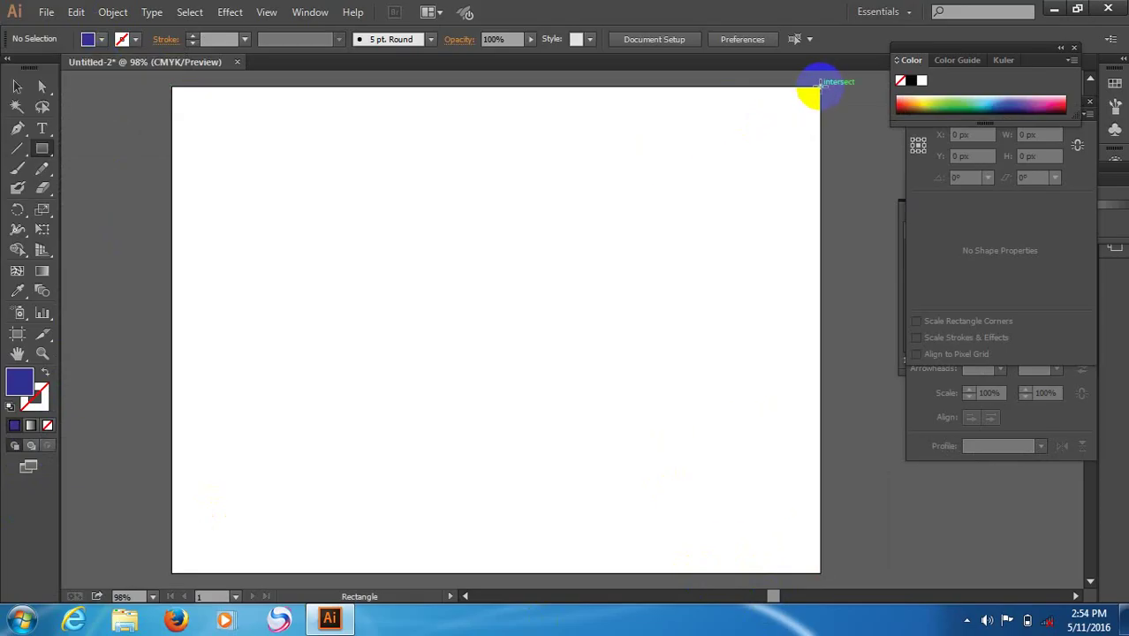
mouse_move(820, 86)
left_mouse_down()
mouse_move(730, 171)
mouse_move(704, 219)
mouse_move(591, 313)
mouse_move(168, 574)
left_mouse_up()
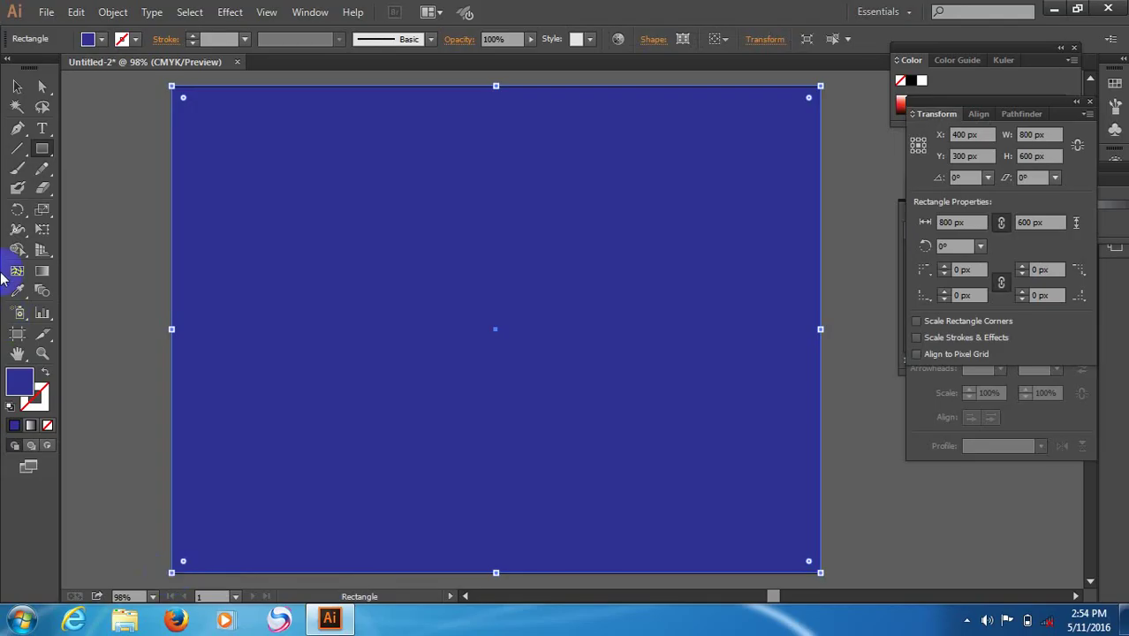
- Deselect the blue rectangle and change the fill colour to CMYK Yellow
left_click(17, 87)
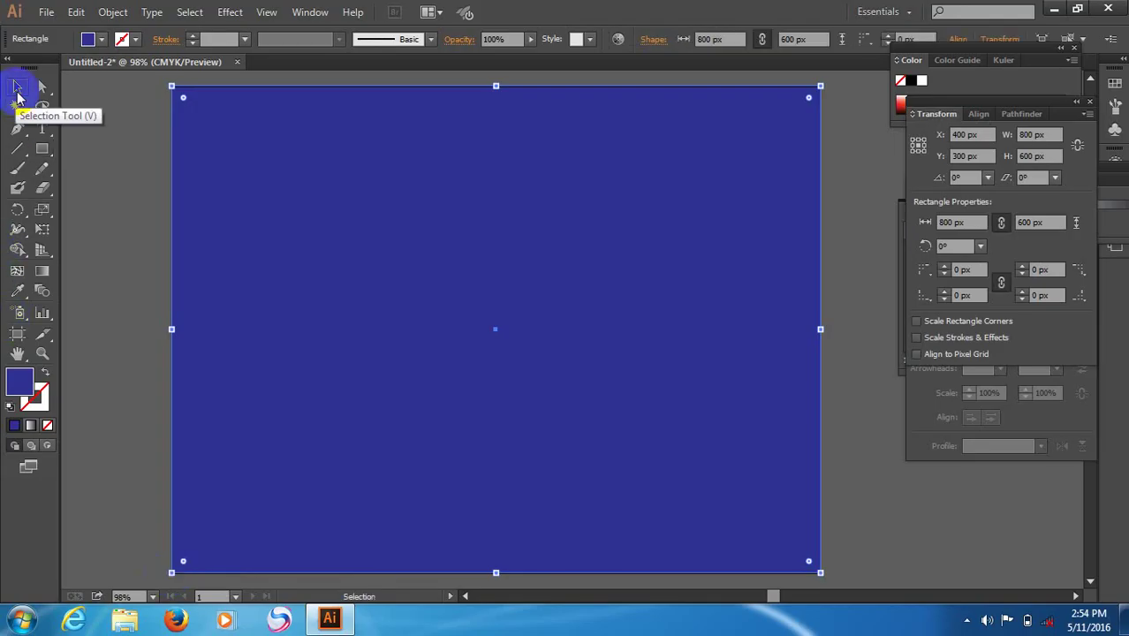
left_click(123, 154)
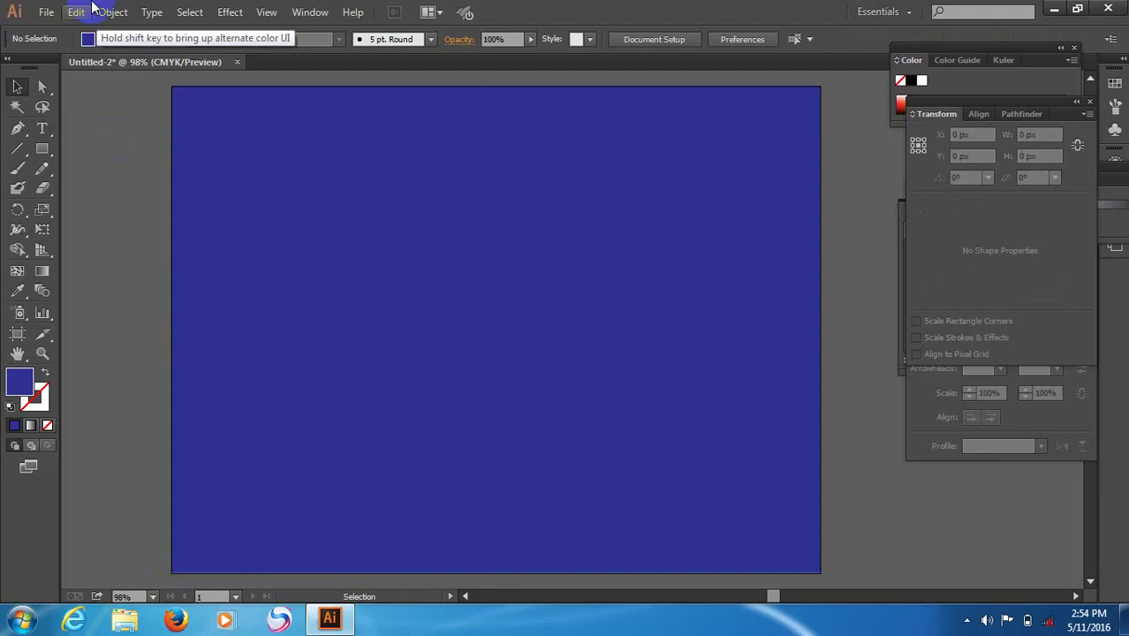
left_click(103, 39)
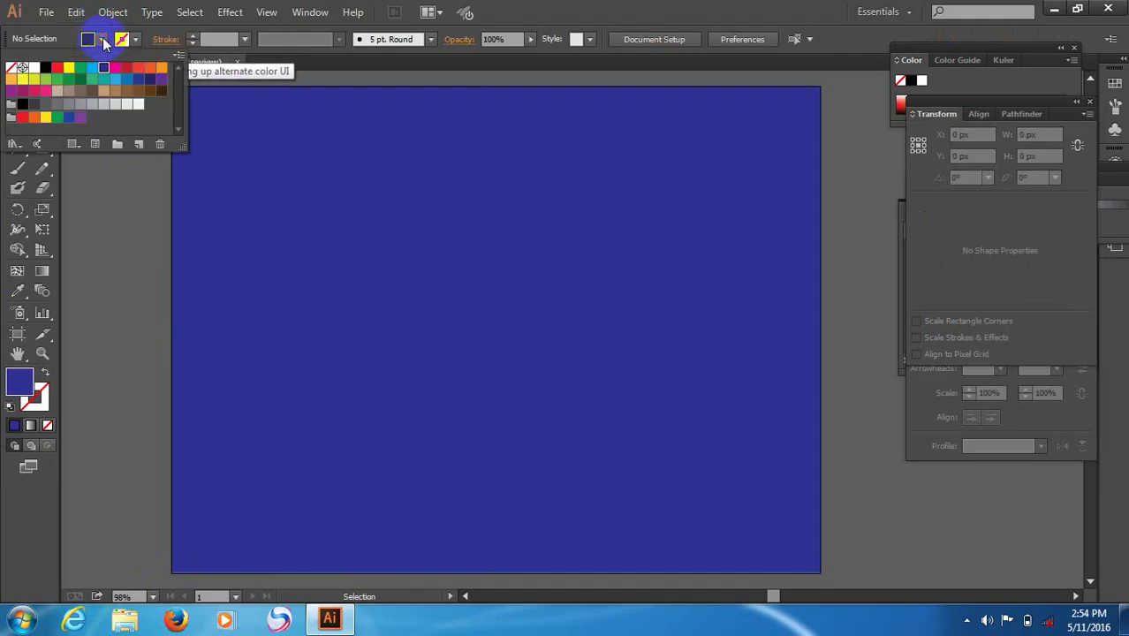
left_click(69, 69)
left_click(132, 345)
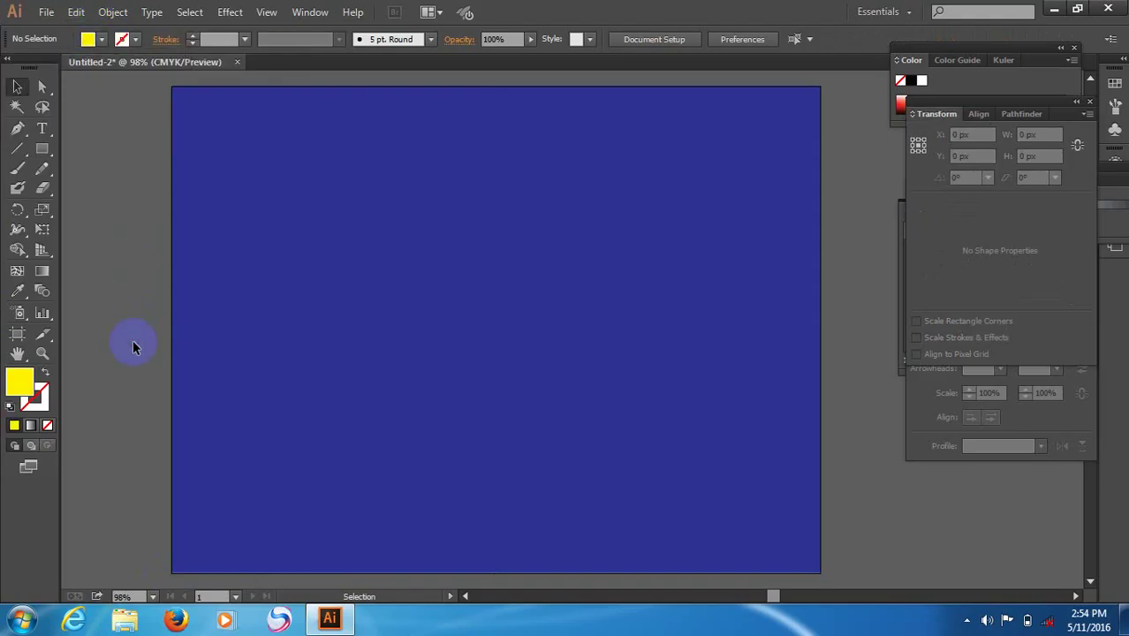
- Draw a yellow vertical bar about 74 px wide, running the artboard's full height left of centre
left_click(44, 154)
left_click_drag(44, 154, 126, 155)
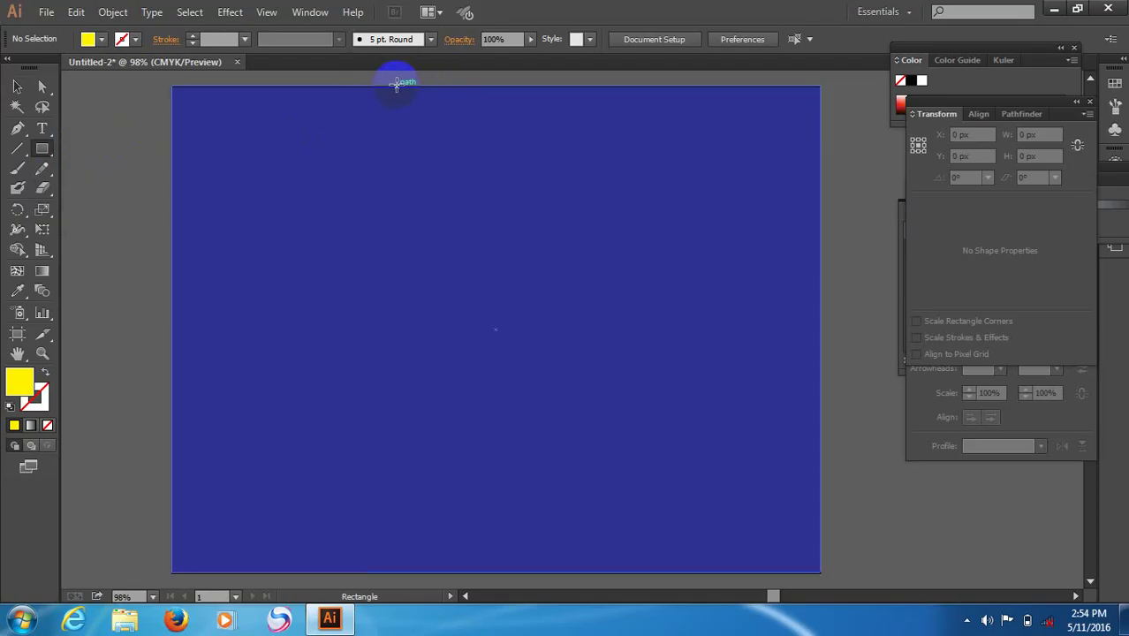
mouse_move(399, 85)
left_mouse_down()
mouse_move(353, 221)
mouse_move(373, 313)
mouse_move(362, 422)
mouse_move(425, 489)
mouse_move(410, 569)
mouse_move(338, 576)
left_mouse_up()
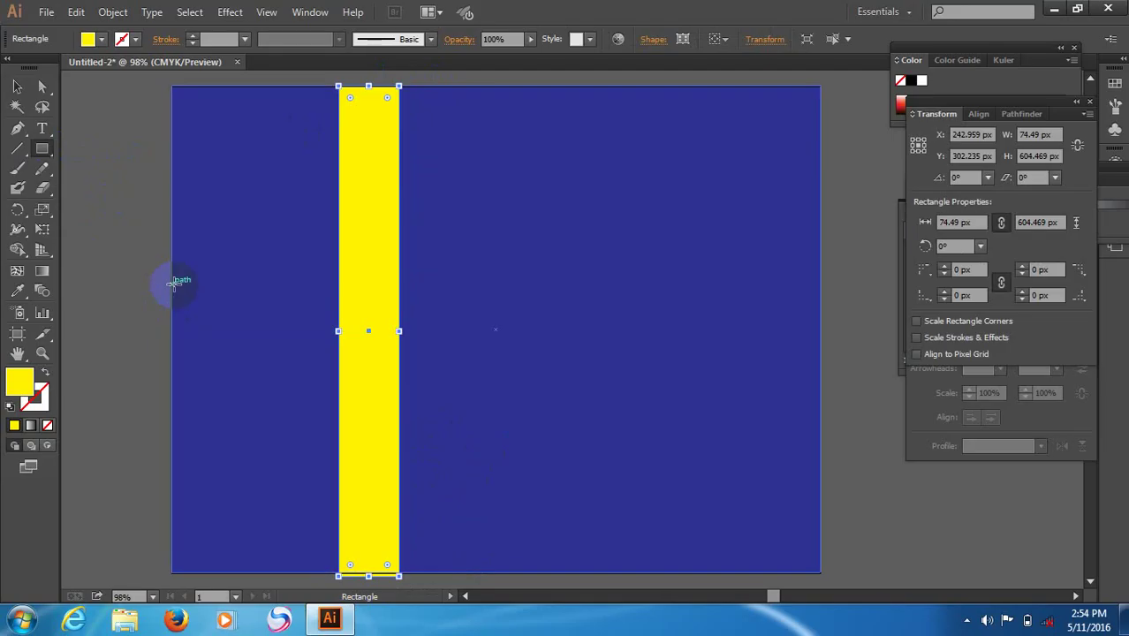
- Draw the left horizontal yellow bar, about 96 px tall, from the edge to the vertical bar, then deselect it
mouse_move(173, 285)
left_mouse_down()
mouse_move(297, 299)
mouse_move(298, 353)
mouse_move(394, 375)
mouse_move(331, 373)
mouse_move(336, 358)
left_mouse_up()
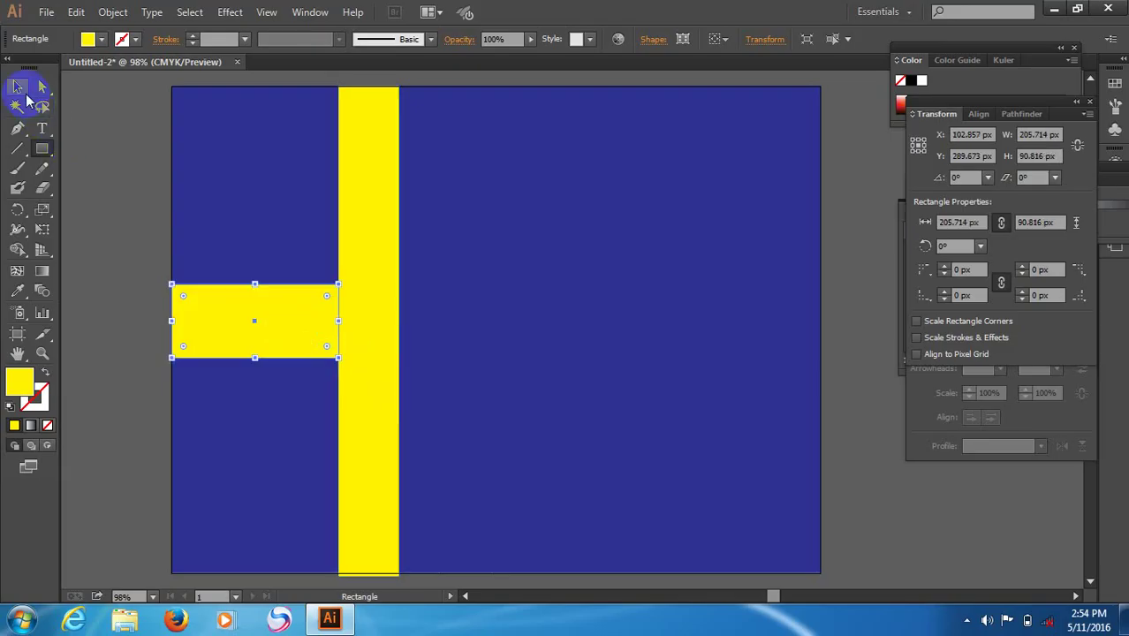
left_click(18, 86)
left_click(88, 184)
left_click(374, 384)
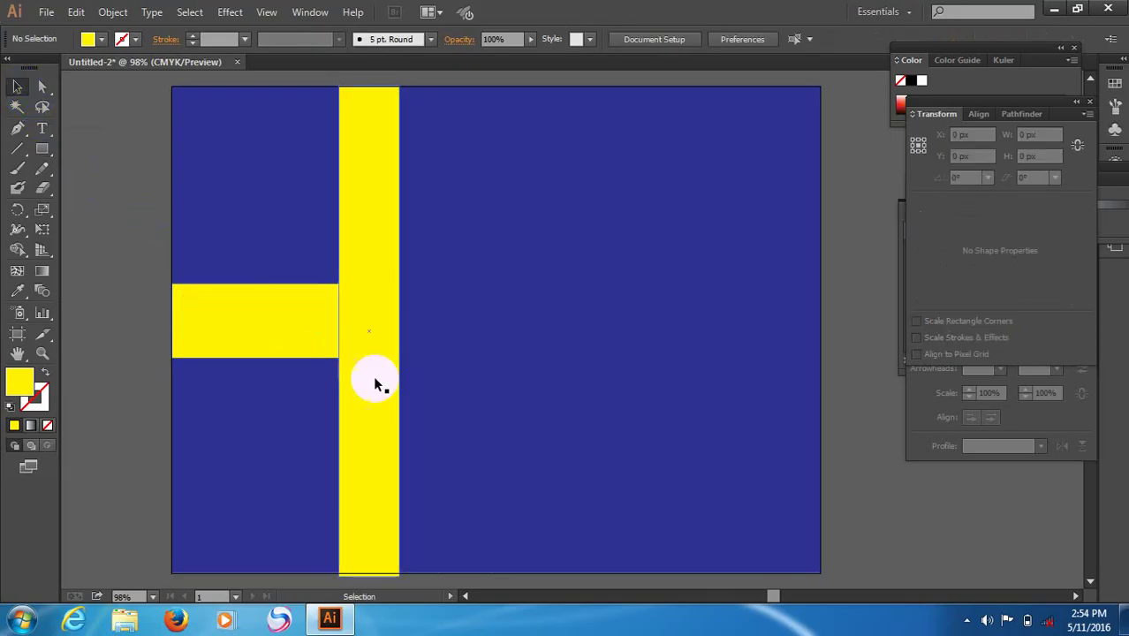
left_click(423, 292)
- Draw the right horizontal yellow bar from the vertical bar to the artboard's right edge
left_click(36, 153)
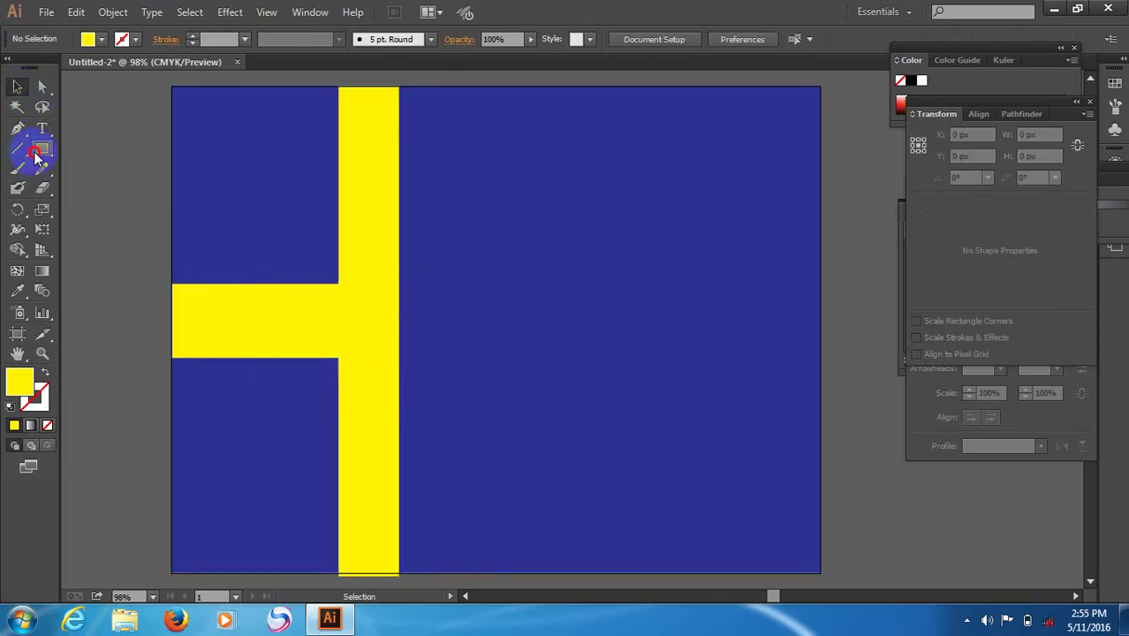
mouse_move(399, 289)
left_mouse_down()
mouse_move(391, 355)
mouse_move(823, 366)
left_mouse_up()
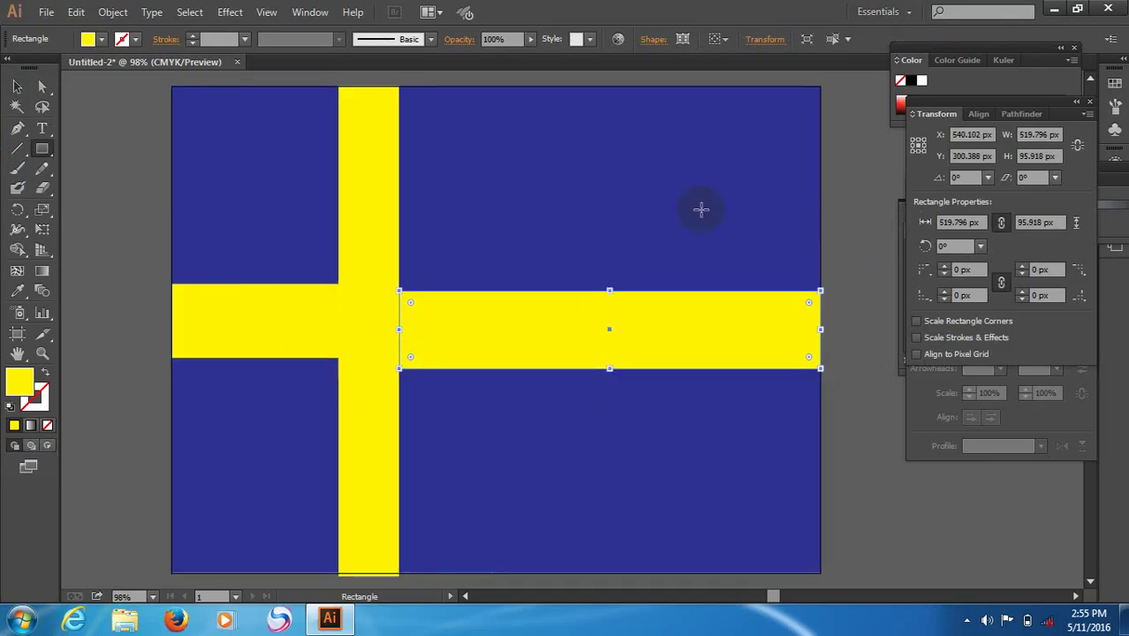
left_click(17, 87)
- Deselect the yellow bar and open the Windows Start menu
left_click(109, 193)
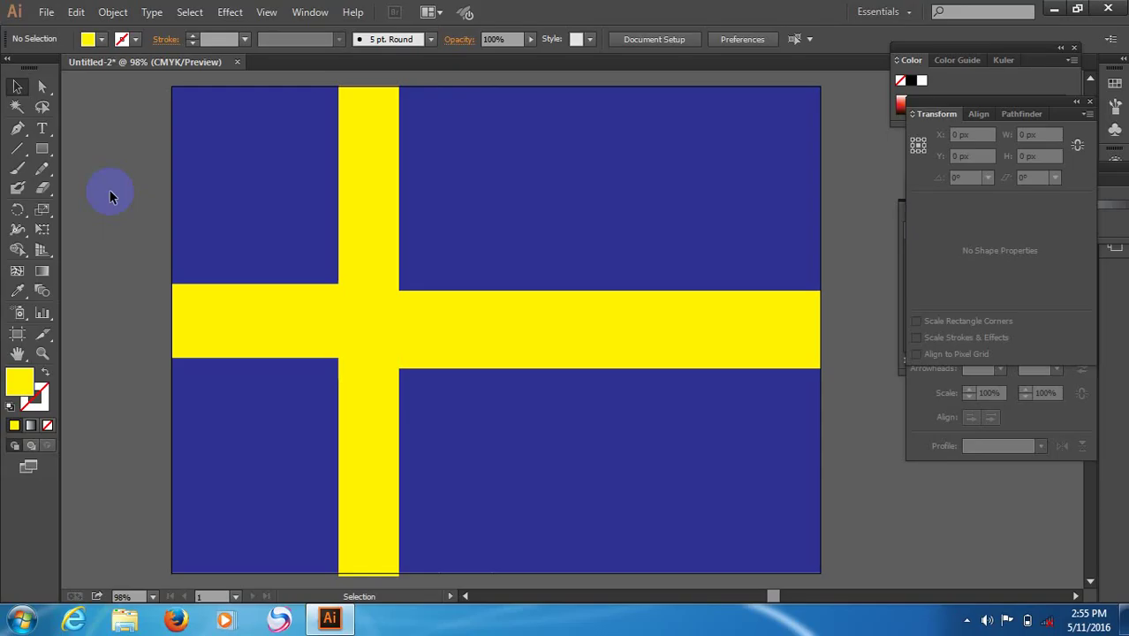
left_click(23, 626)
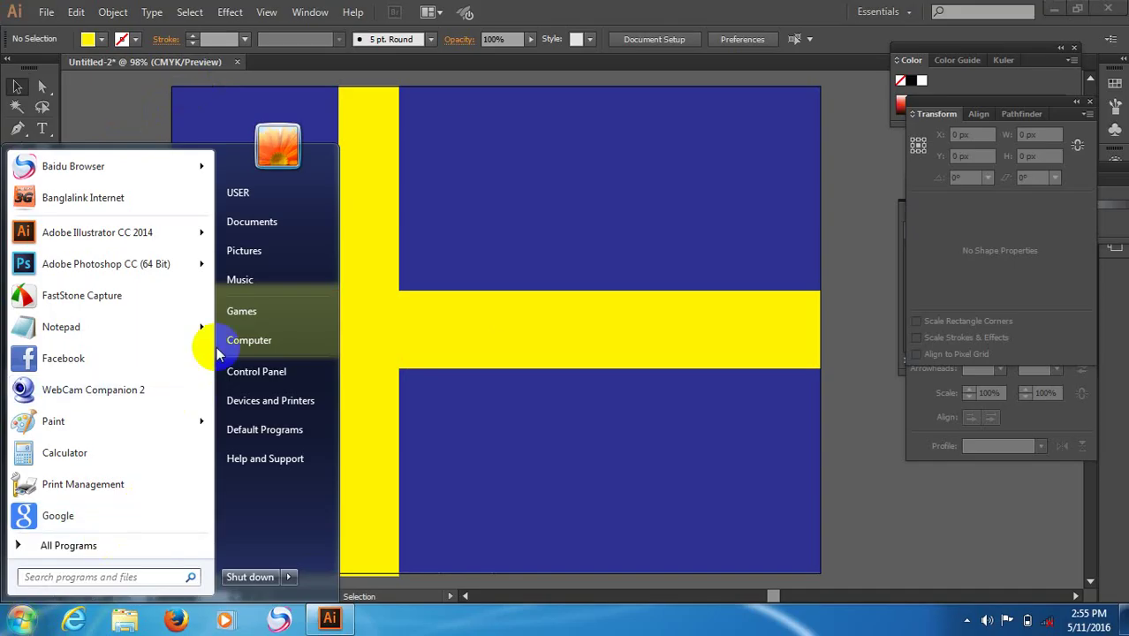